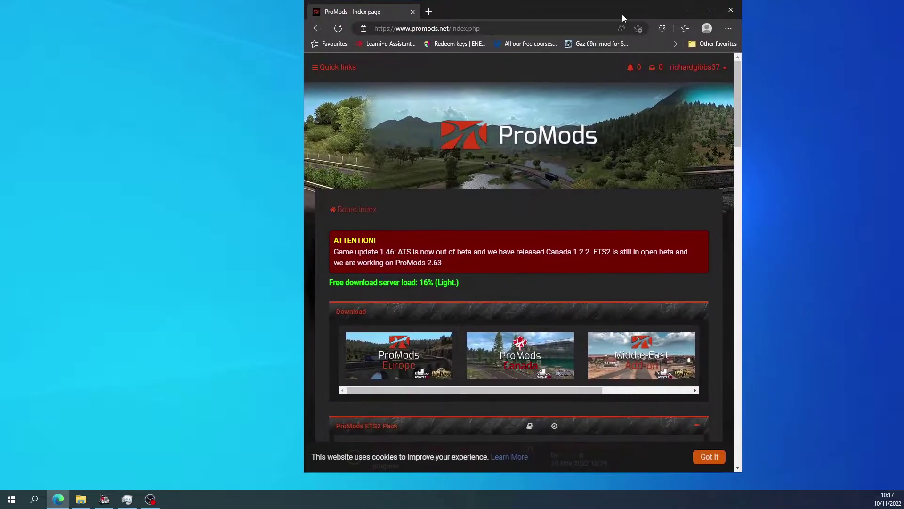
# - Maximize the browser window showing the ProMods index page
pyautogui.click(709, 10)
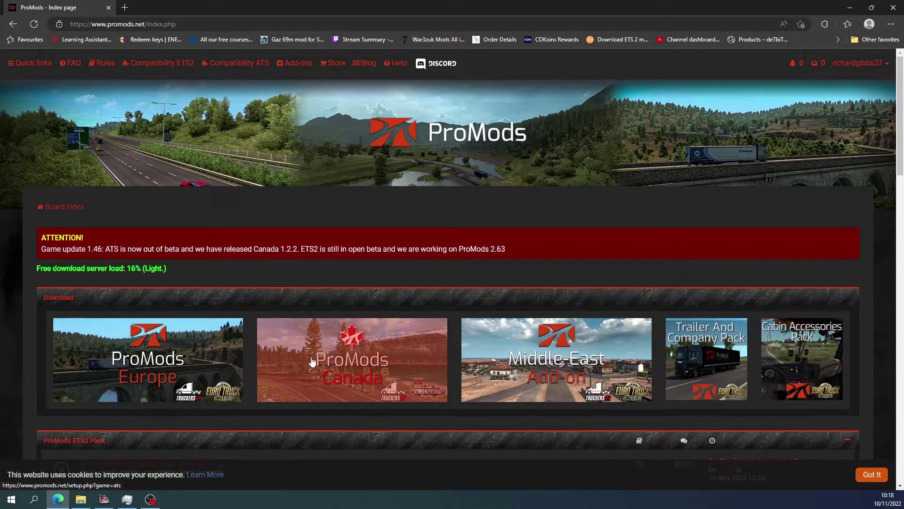
# - Open the ProMods Canada installation page and generate promods-ats-def-v122.scs with default settings, then return to the installation page
pyautogui.click(368, 339)
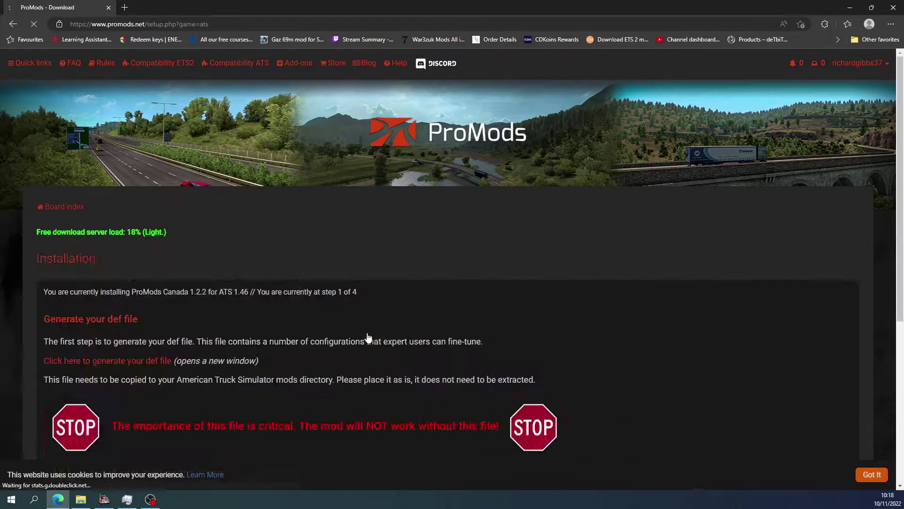
pyautogui.scroll(-1, 292, 242)
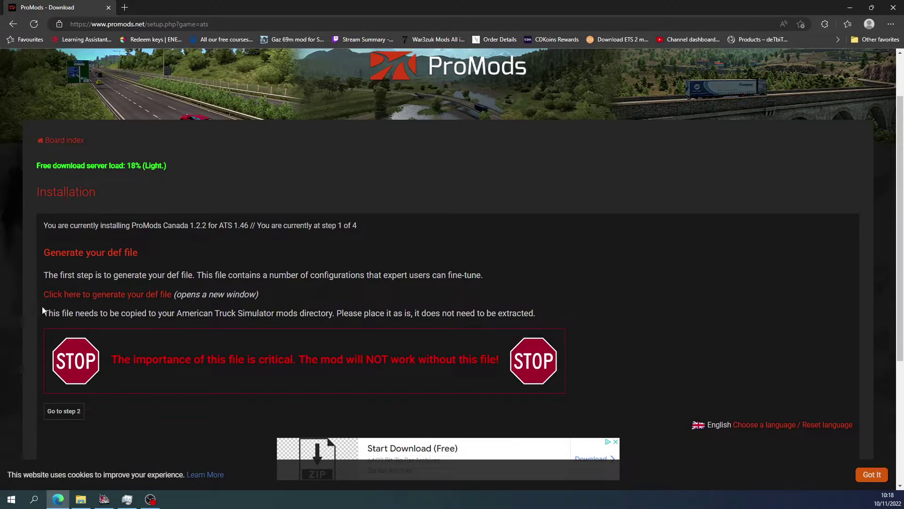
pyautogui.click(109, 295)
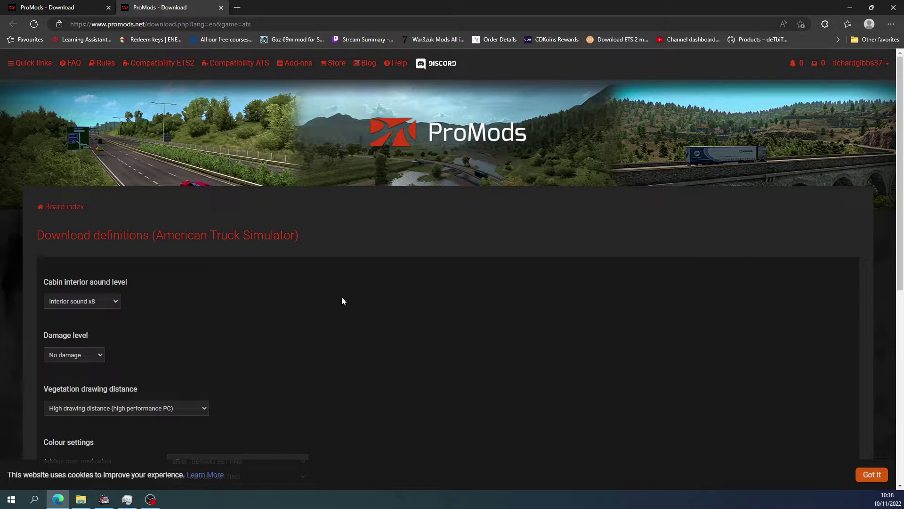
pyautogui.scroll(-2, 341, 300)
pyautogui.scroll(-2, 282, 368)
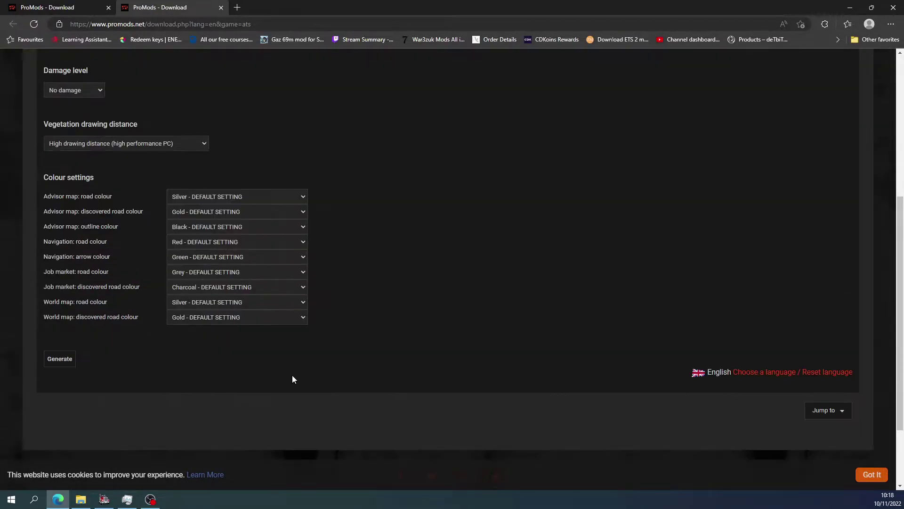
pyautogui.click(60, 359)
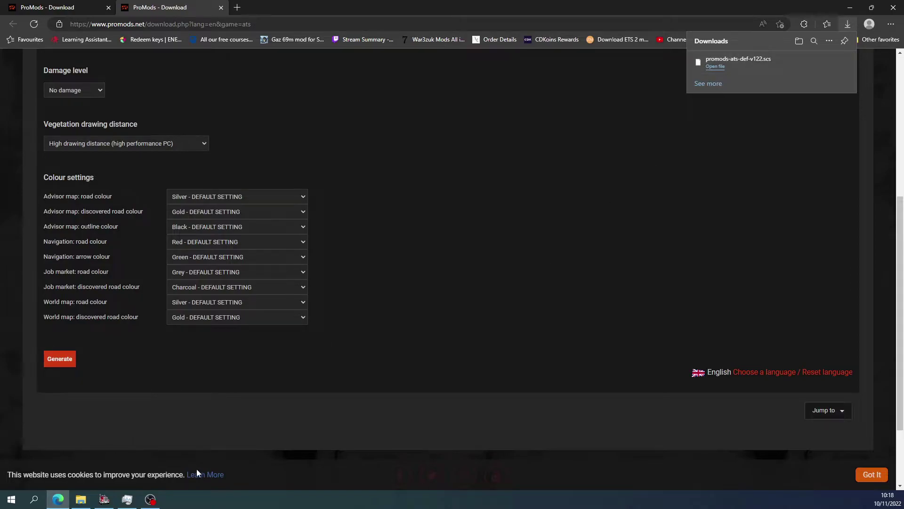
pyautogui.scroll(2, 218, 235)
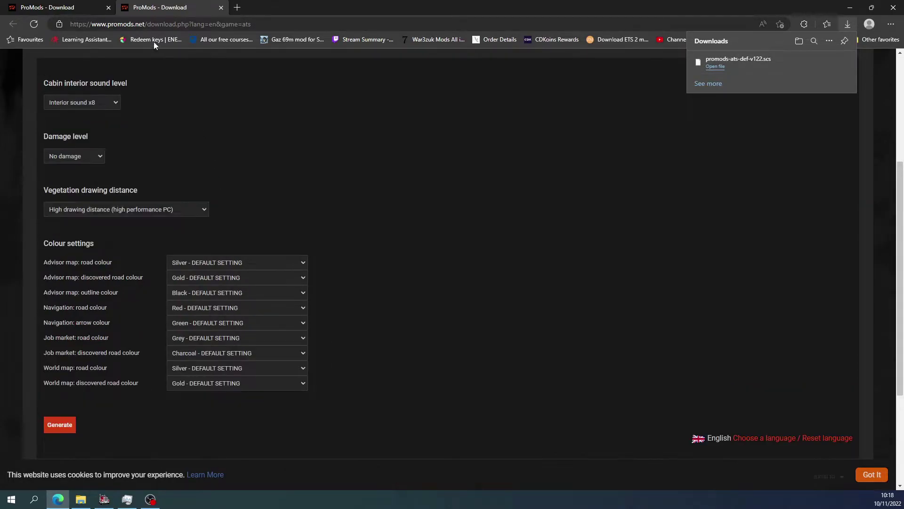
pyautogui.click(44, 10)
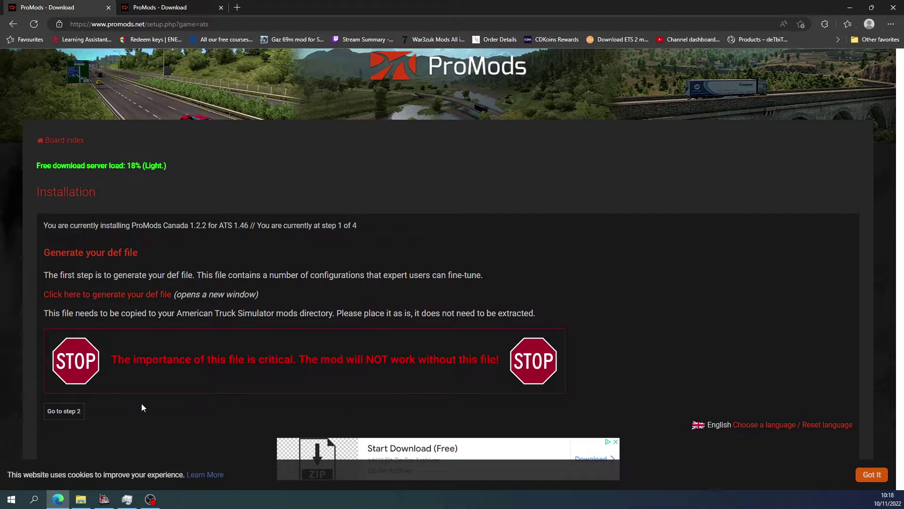
# - Go to step 2 and choose the free Standard Download, reaching the 129MB v1.2.2 download
pyautogui.click(63, 411)
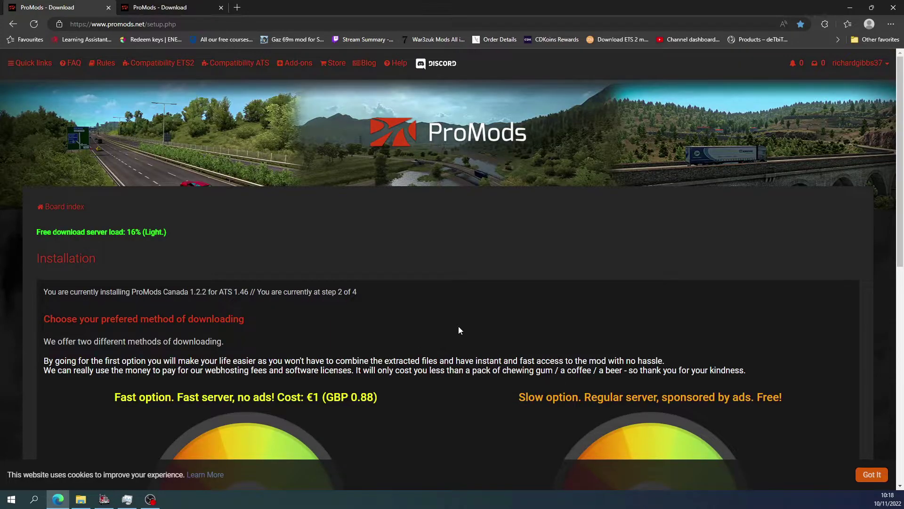
pyautogui.scroll(-3, 246, 314)
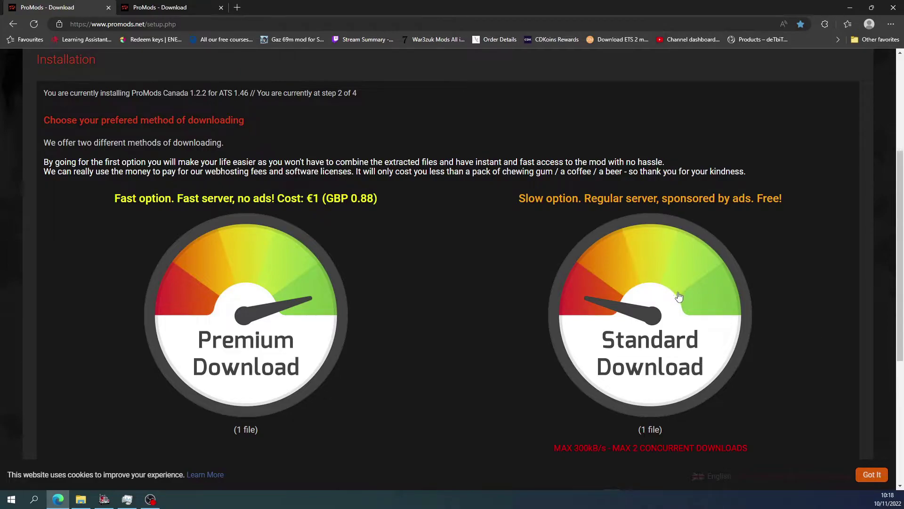
pyautogui.scroll(-2, 678, 292)
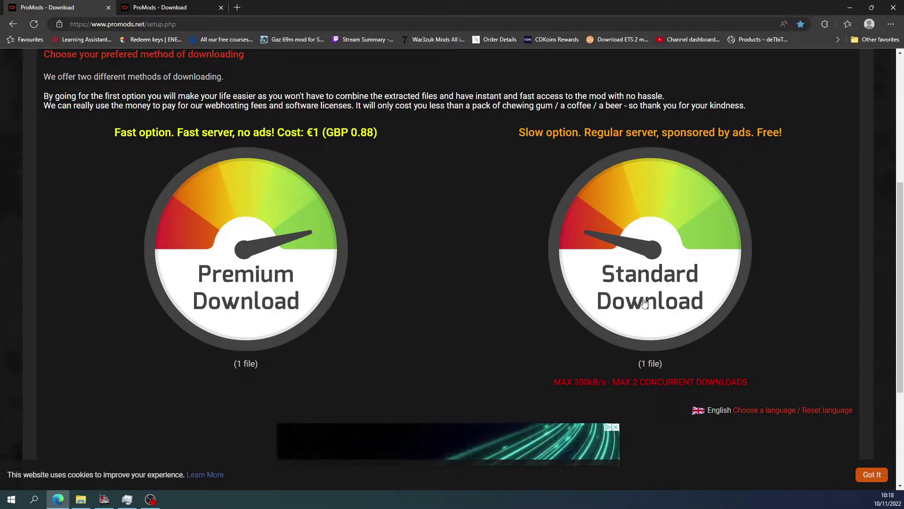
pyautogui.click(604, 313)
pyautogui.scroll(-1, 414, 351)
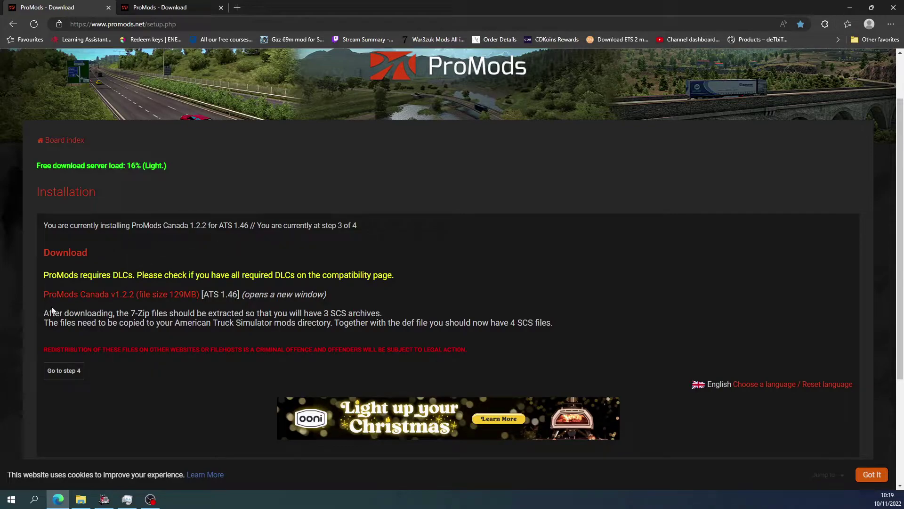
# - Advance to step 4 of 4 and read the instructions for enabling the mod
pyautogui.click(61, 371)
pyautogui.click(69, 376)
pyautogui.scroll(-3, 194, 346)
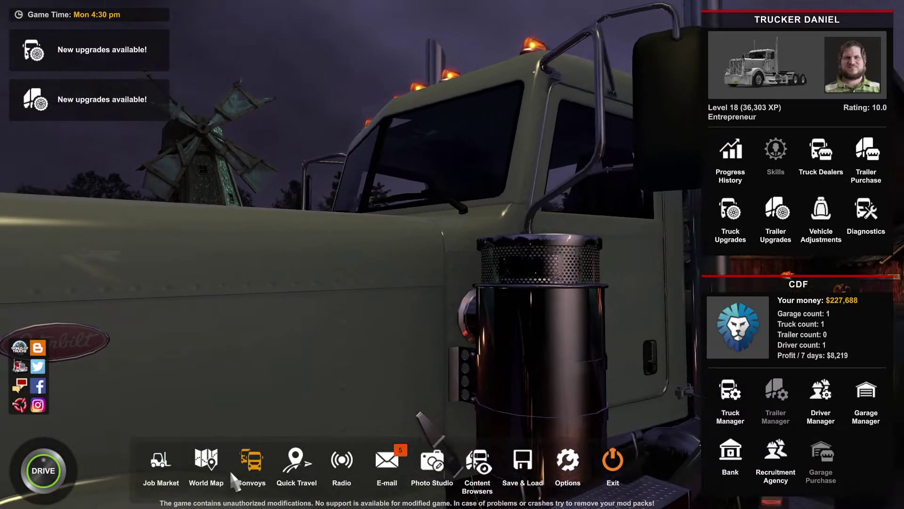
pyautogui.click(196, 464)
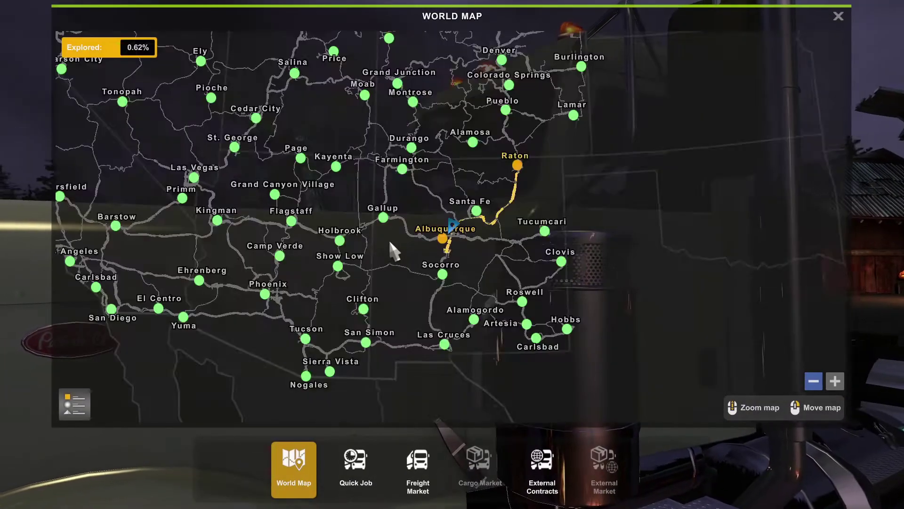
pyautogui.moveTo(391, 239); pyautogui.dragTo(537, 332)
pyautogui.press('Up')
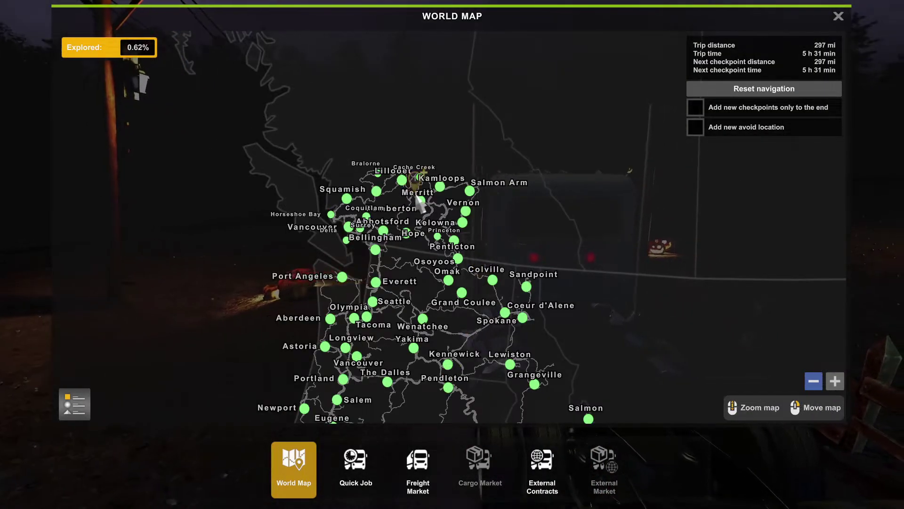
pyautogui.press('Down')
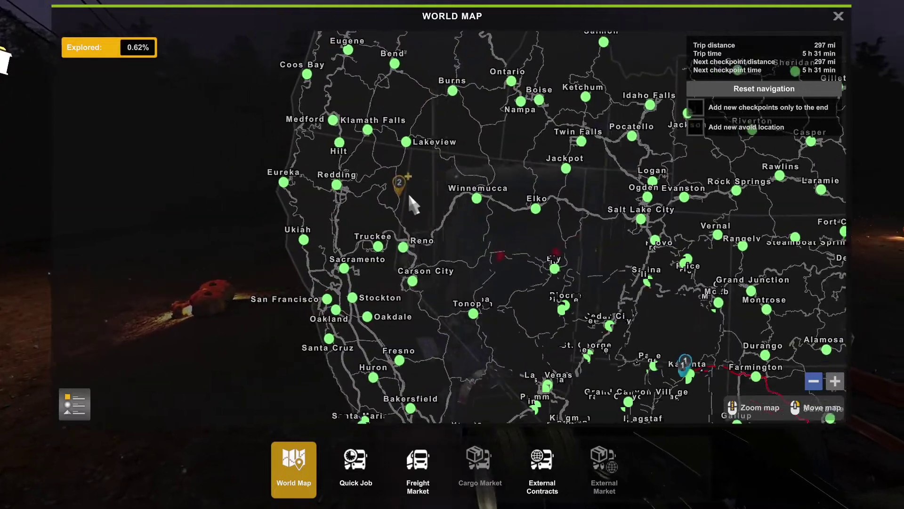
pyautogui.press('Right')
pyautogui.press('Up')
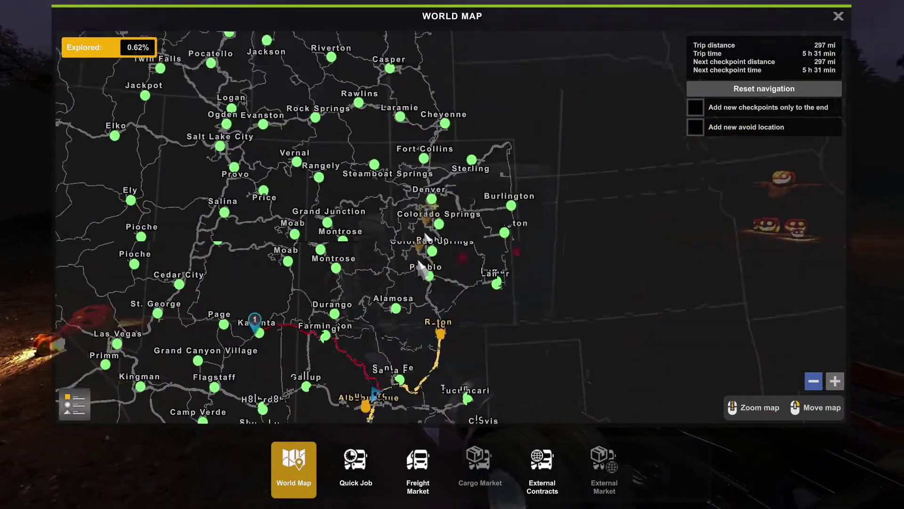
pyautogui.press('Left')
pyautogui.press('Down')
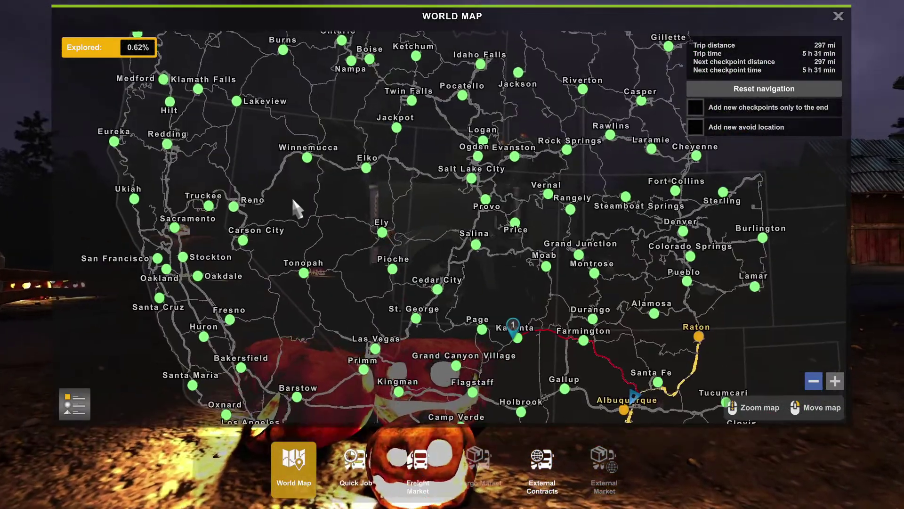
pyautogui.press('Right')
pyautogui.press('Down')
pyautogui.press('Up')
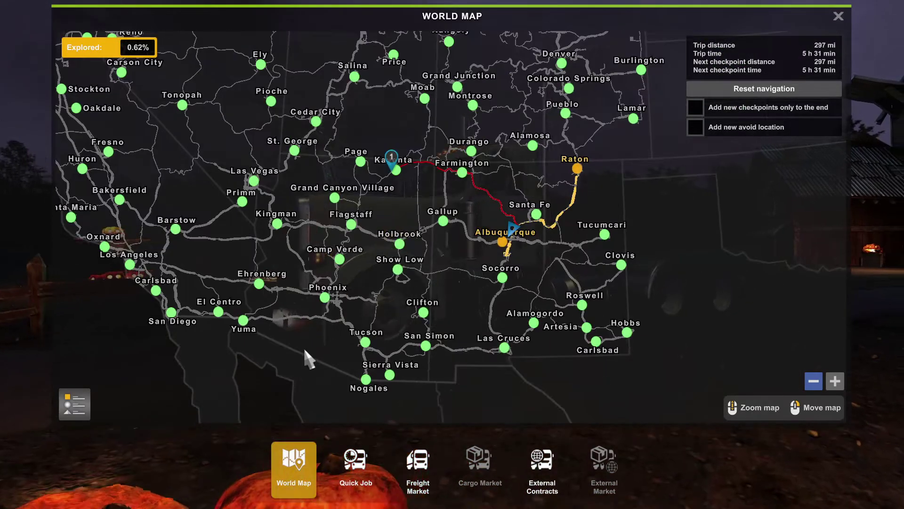
pyautogui.press('Right')
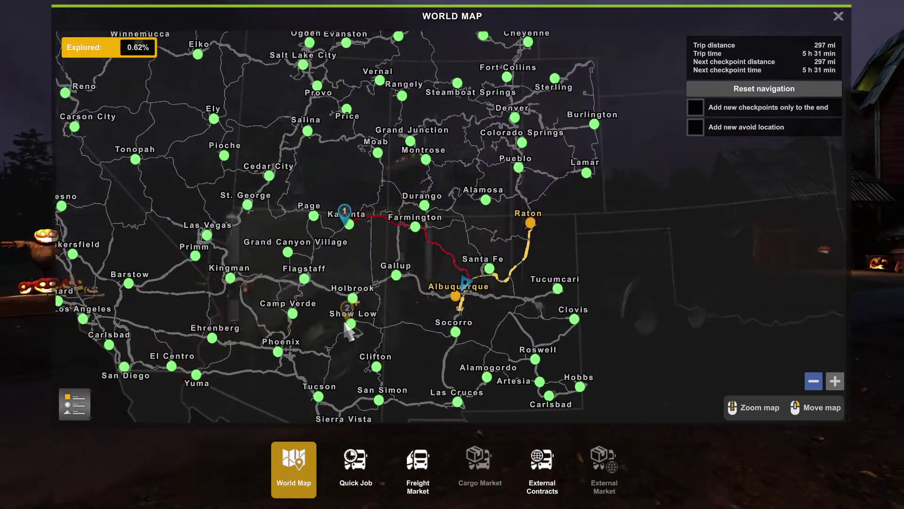
pyautogui.press('Up')
pyautogui.press('Down')
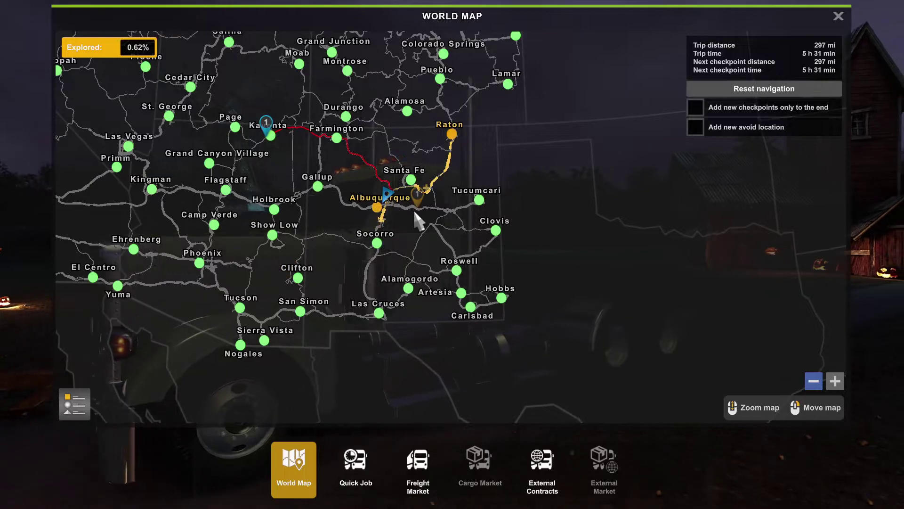
pyautogui.press('Up')
pyautogui.press('Right')
pyautogui.press('Up')
pyautogui.press('Right')
pyautogui.press('Up')
pyautogui.press('Left')
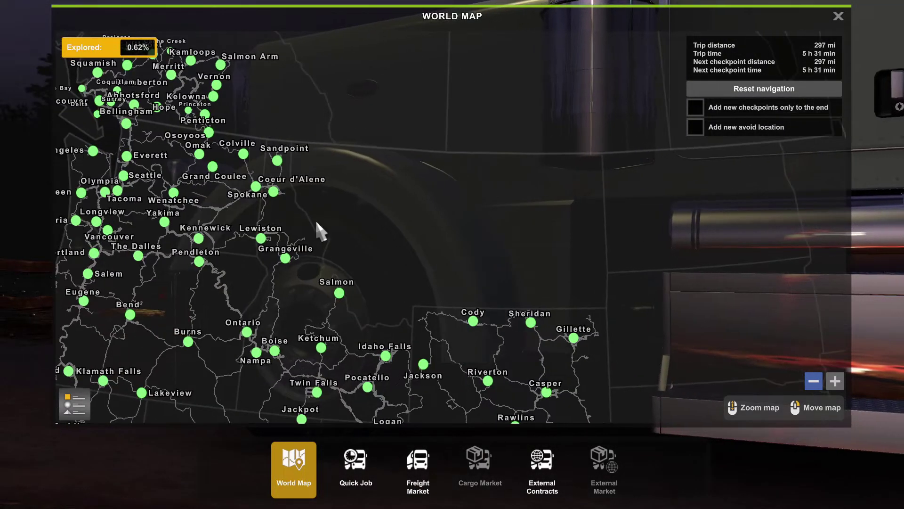
pyautogui.press('Down')
pyautogui.press('Left')
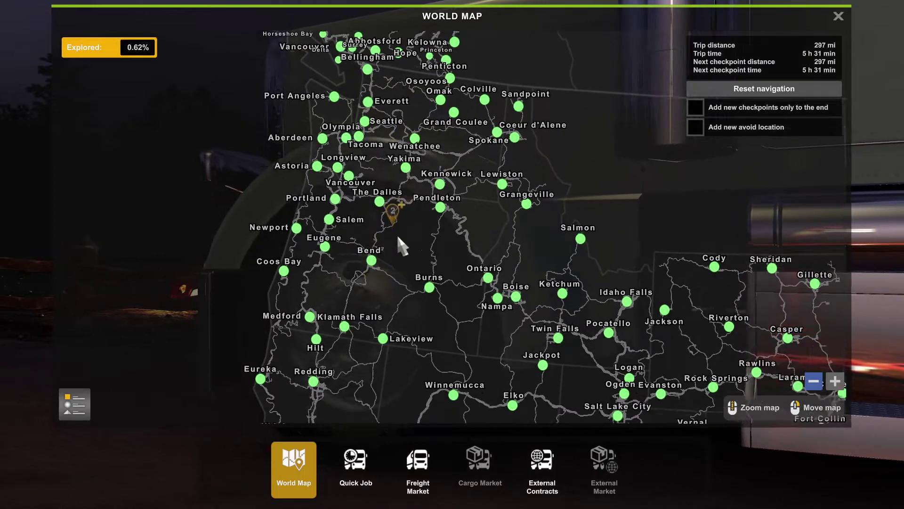
pyautogui.press('Down')
pyautogui.press('Right')
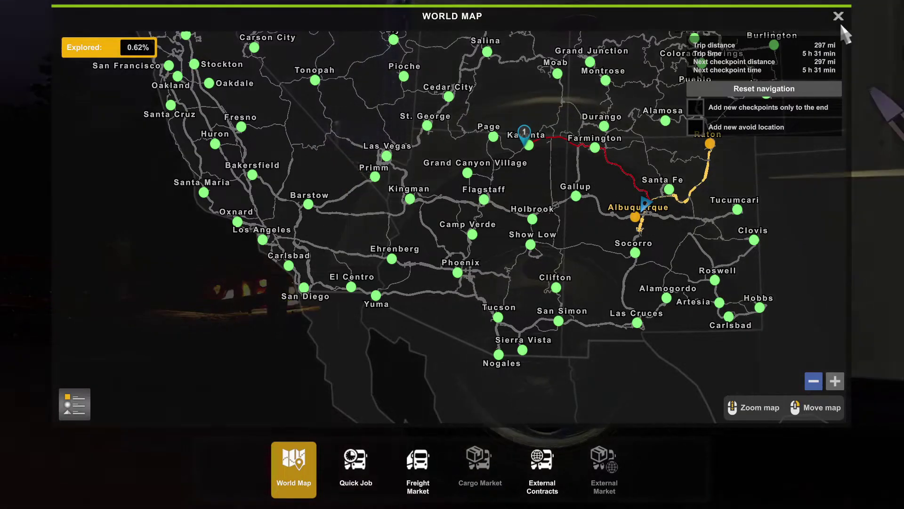
# - Close the World Map and exit the driving session to the launchpad
pyautogui.click(839, 17)
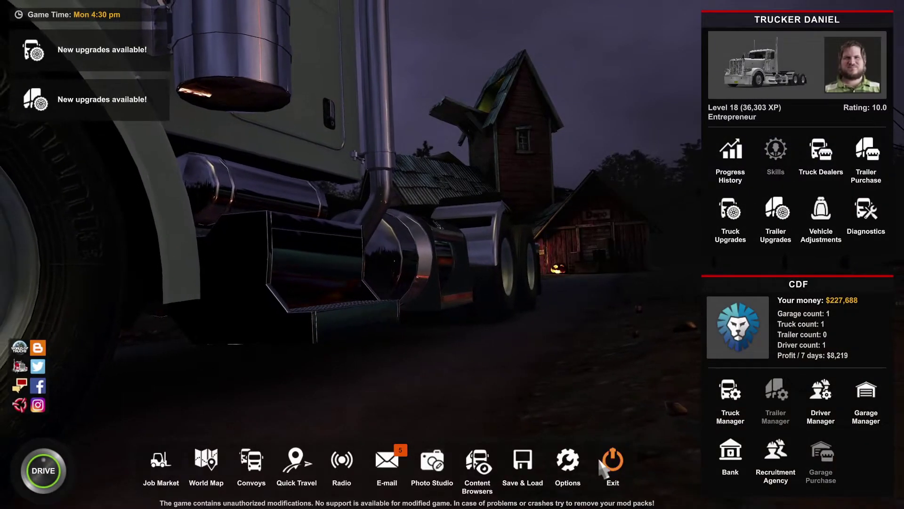
pyautogui.press('Escape')
pyautogui.click(346, 220)
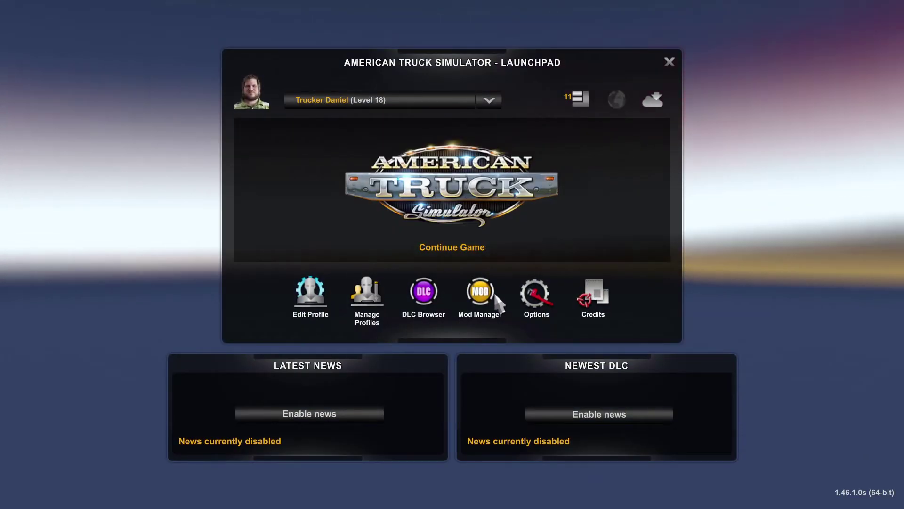
# - Open the Mod Manager and scroll through the mod grid to the ProMods Canada packages
pyautogui.click(485, 308)
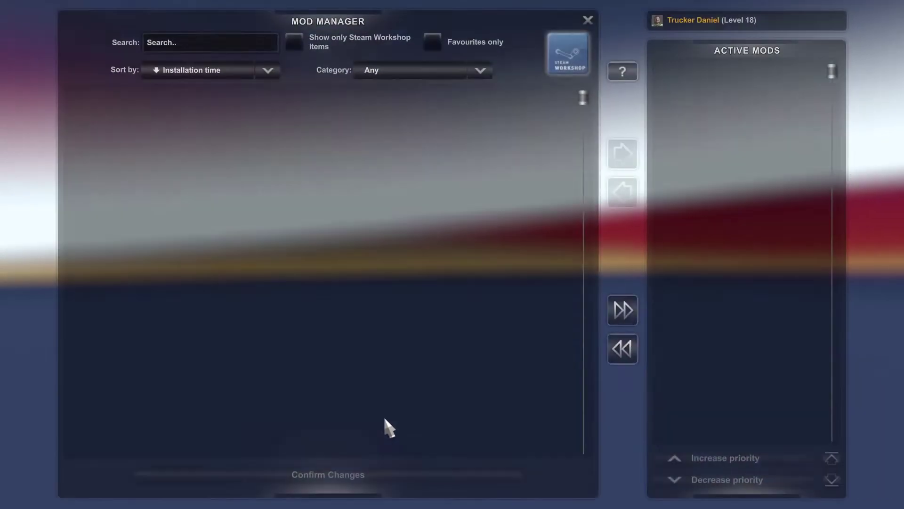
pyautogui.scroll(-1, 706, 269)
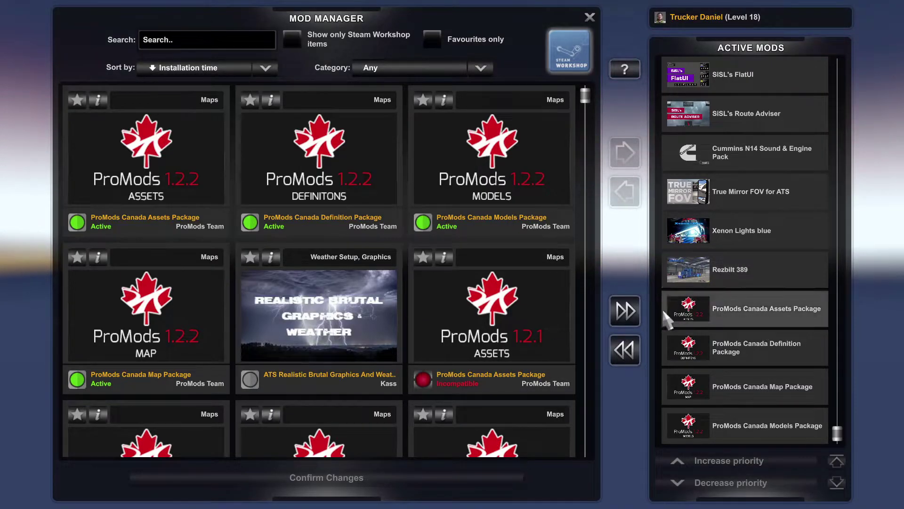
pyautogui.scroll(-3, 382, 372)
pyautogui.scroll(-7, 384, 377)
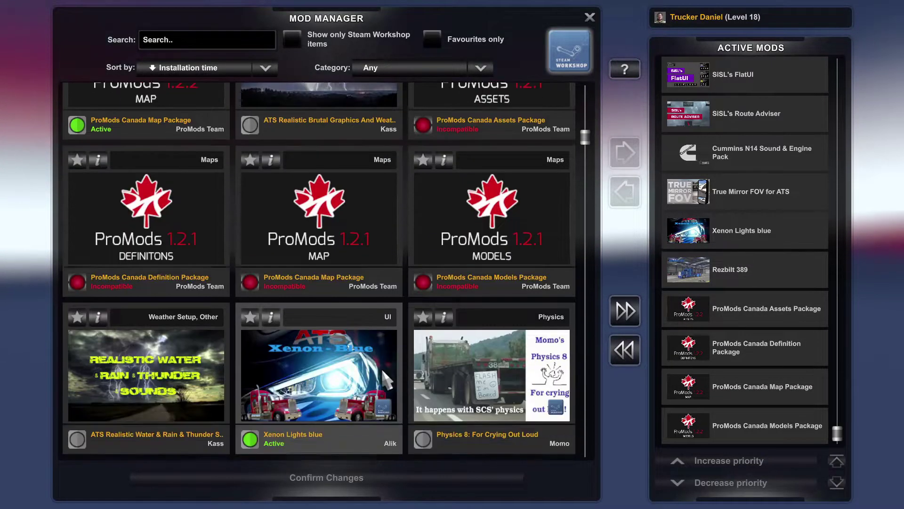
pyautogui.scroll(-3, 380, 367)
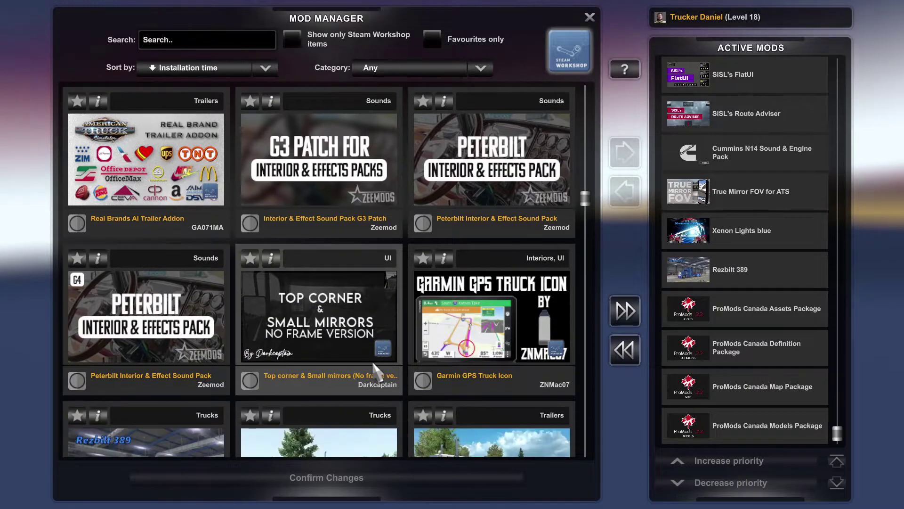
pyautogui.scroll(-7, 242, 308)
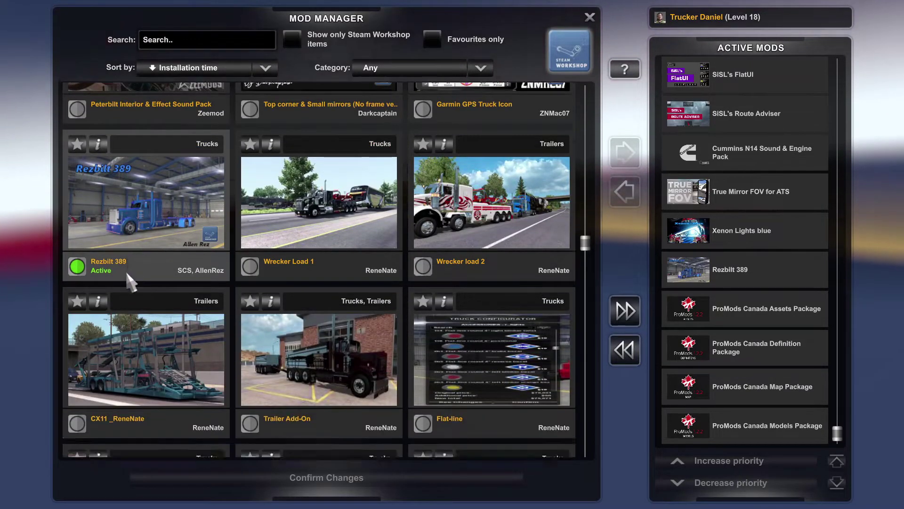
pyautogui.scroll(-10, 118, 278)
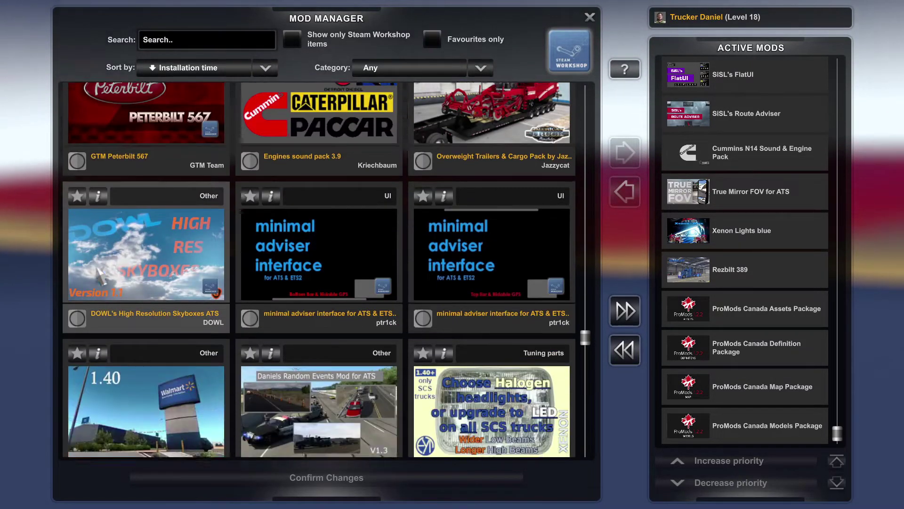
pyautogui.scroll(-4, 94, 273)
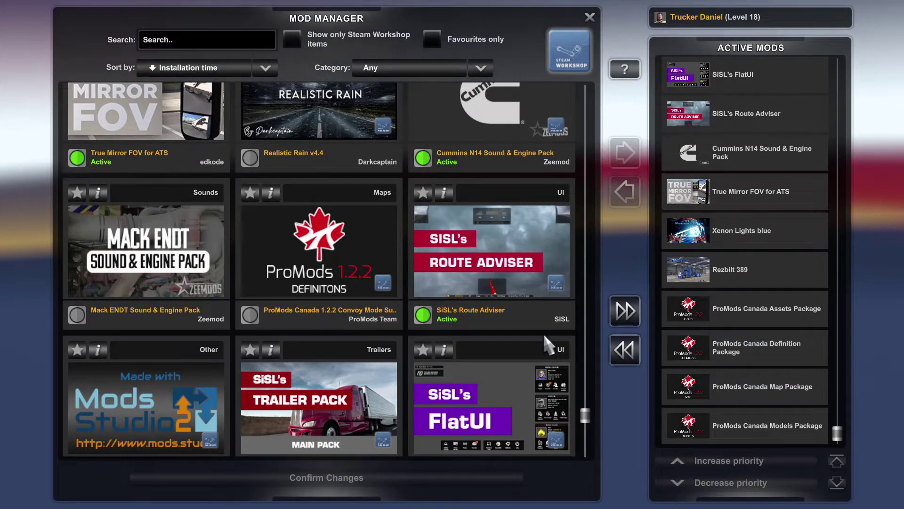
# - Activate Convoy Mode Support, move it below the Assets Package, and deactivate the Definition Package
pyautogui.doubleClick(346, 275)
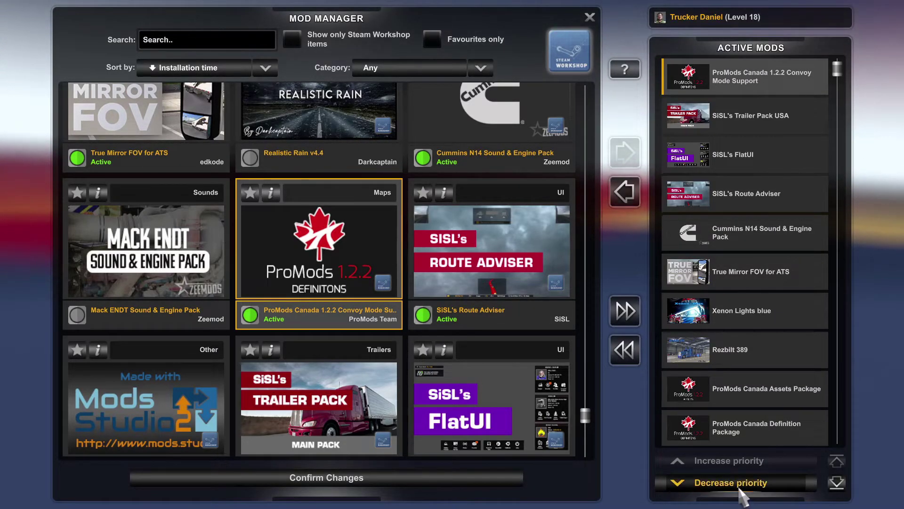
pyautogui.click(739, 485)
pyautogui.click(739, 485)
pyautogui.click(739, 485)
pyautogui.click(740, 485)
pyautogui.click(740, 485)
pyautogui.click(742, 485)
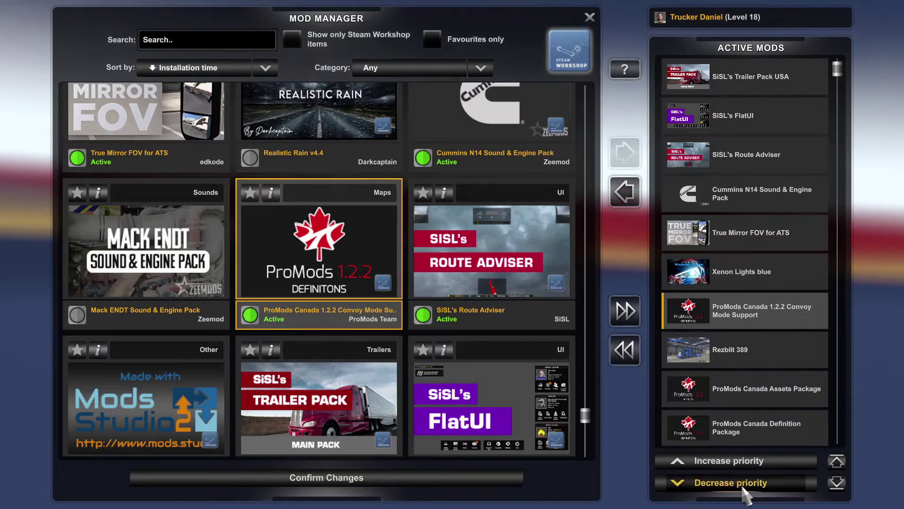
pyautogui.click(743, 485)
pyautogui.click(742, 485)
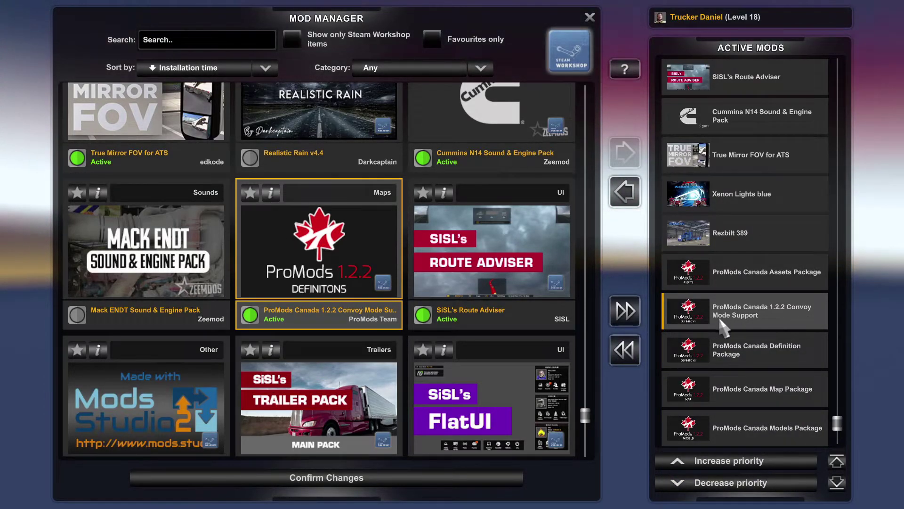
pyautogui.doubleClick(773, 349)
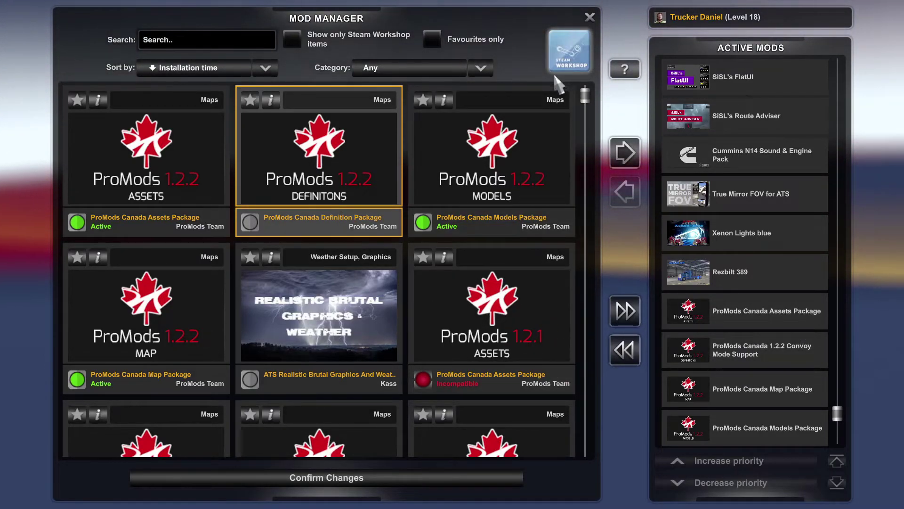
# - Close the Mod Manager with its X button
pyautogui.click(588, 18)
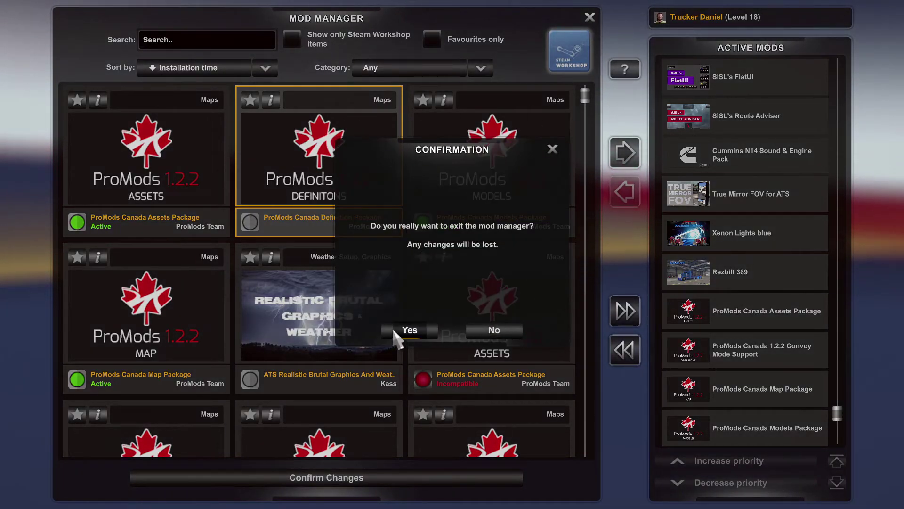